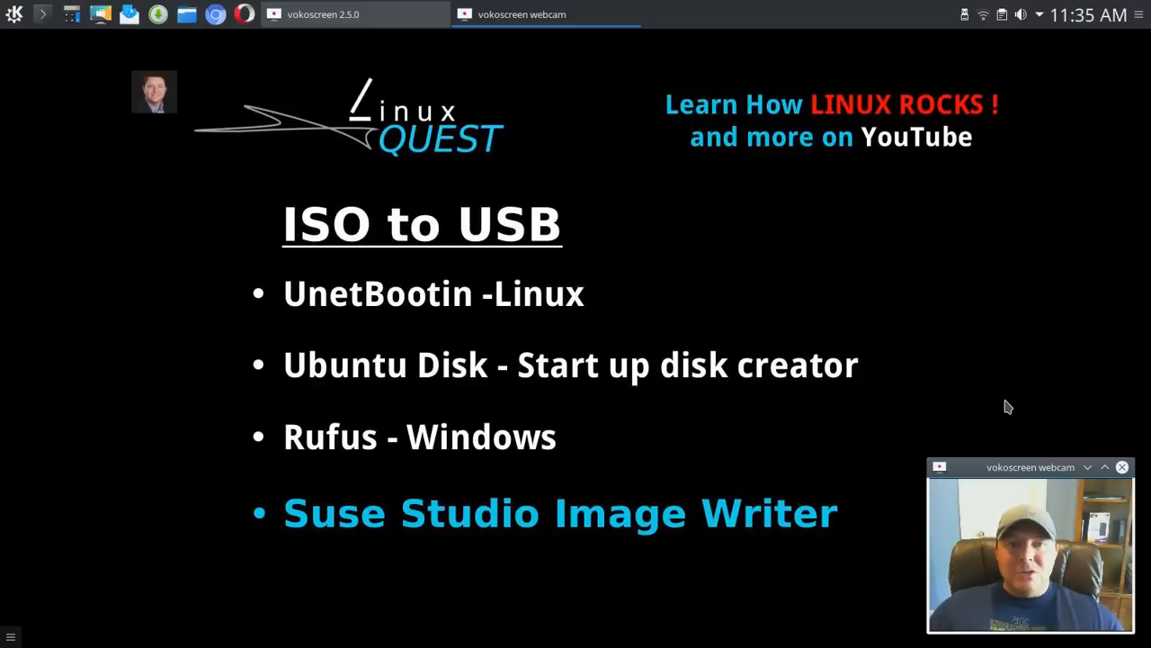
Close the vokoscreen webcam preview so only the ISO to USB slide remains
{"action": "left_click", "coordinate": [1123, 467]}
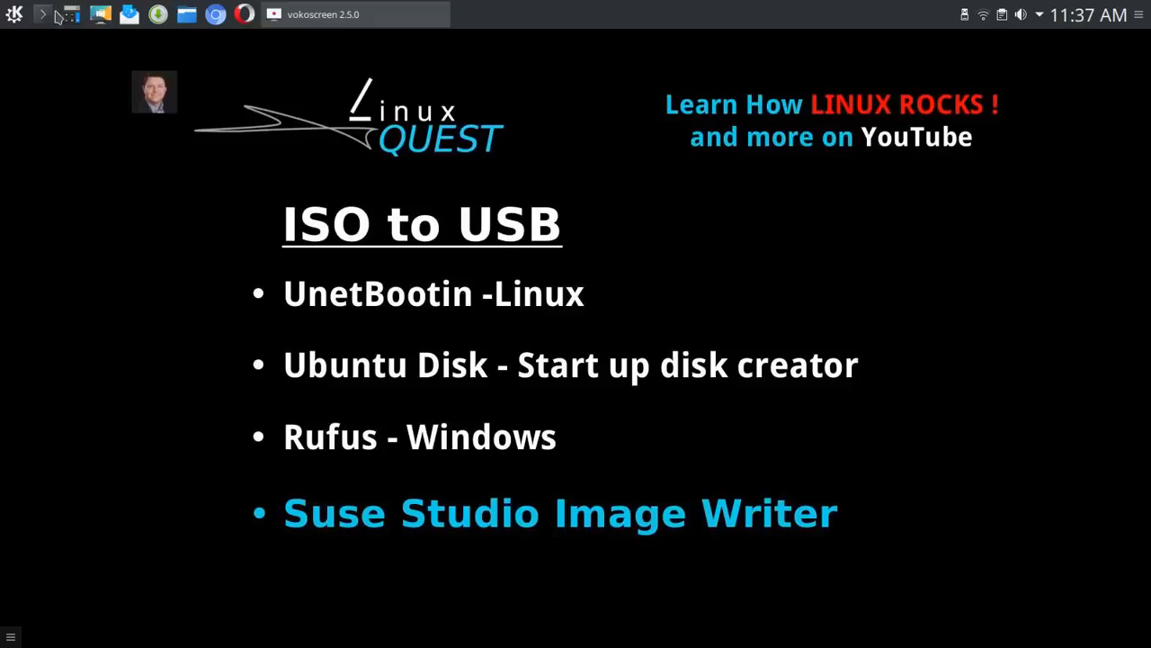
{"action": "left_click", "coordinate": [15, 14]}
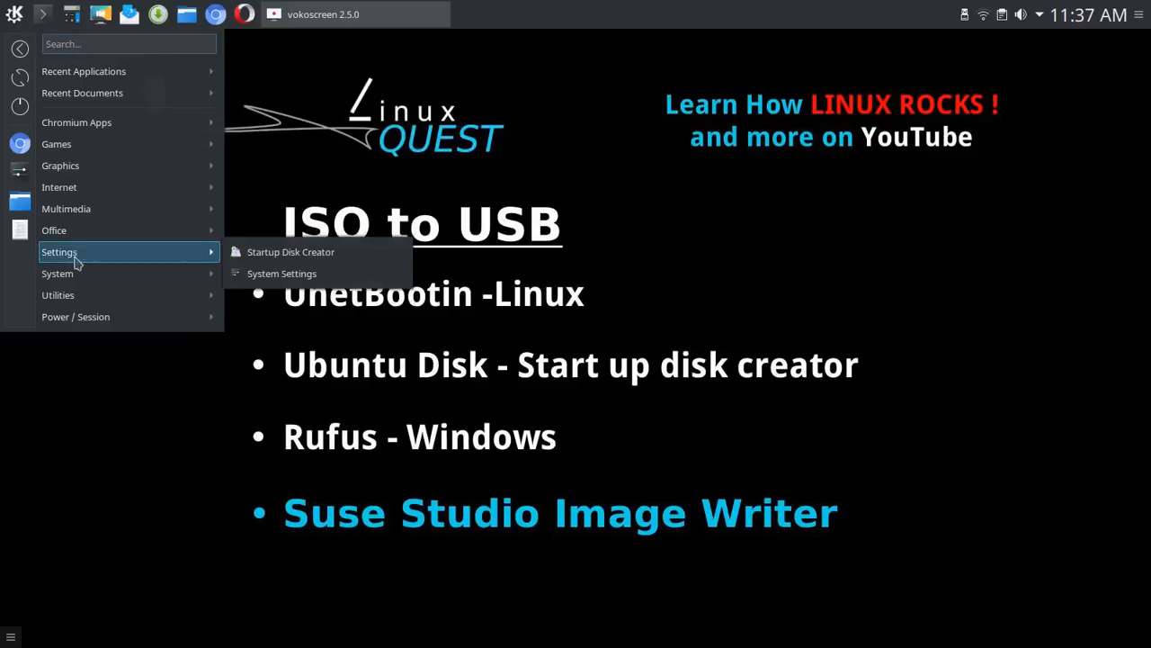
{"action": "mouse_move", "coordinate": [126, 274]}
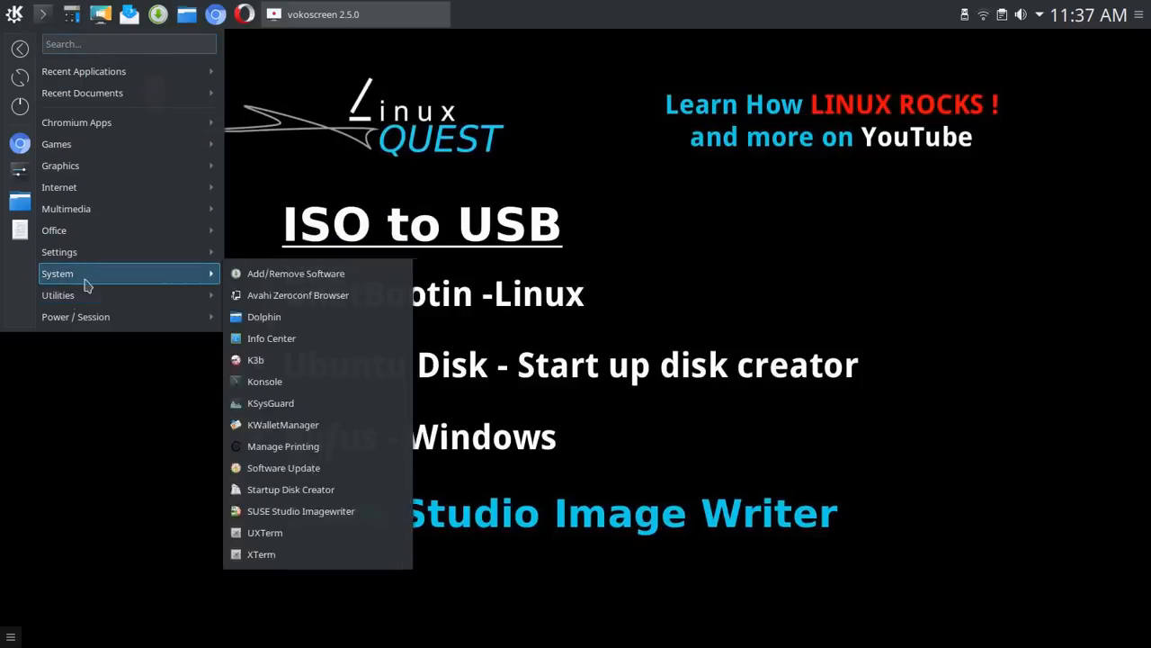
{"action": "left_click", "coordinate": [245, 277]}
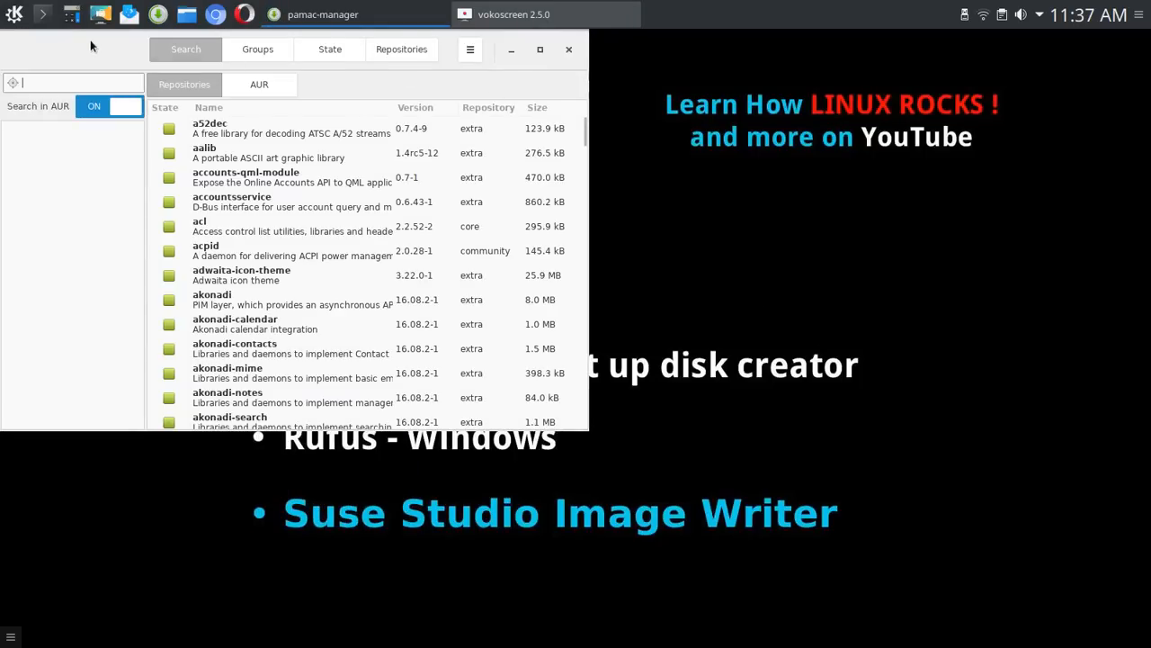
{"action": "left_click_drag", "start_coordinate": [90, 40], "coordinate": [419, 170]}
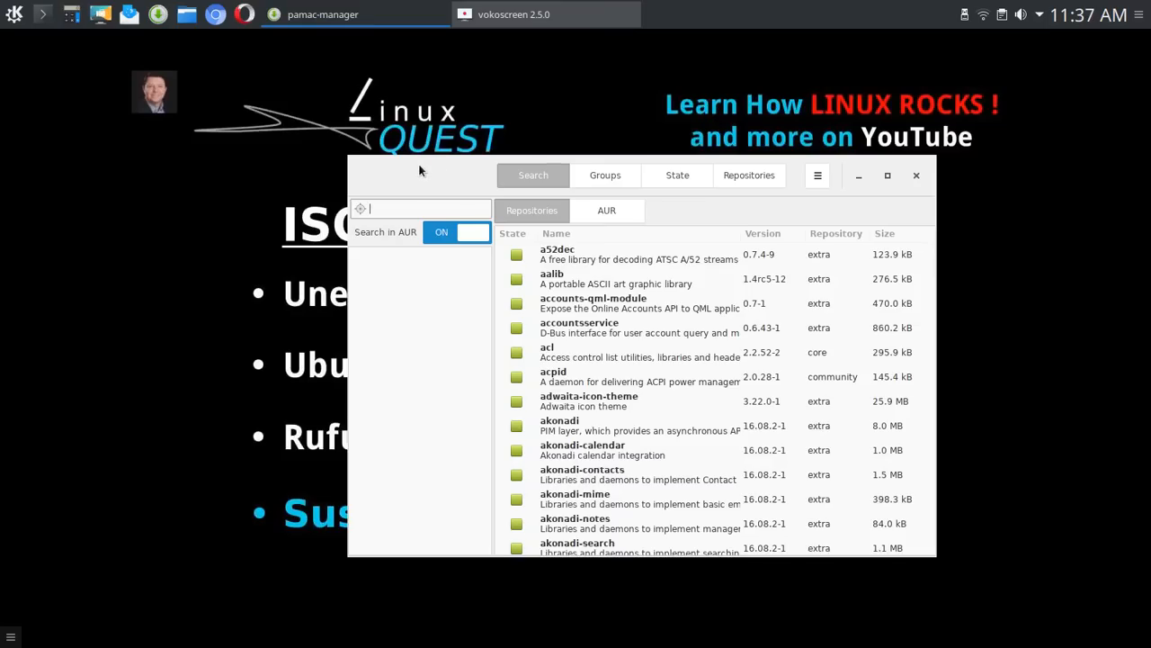
{"action": "type", "text": "imagew"}
{"action": "type", "text": "riter"}
{"action": "key", "text": "Return"}
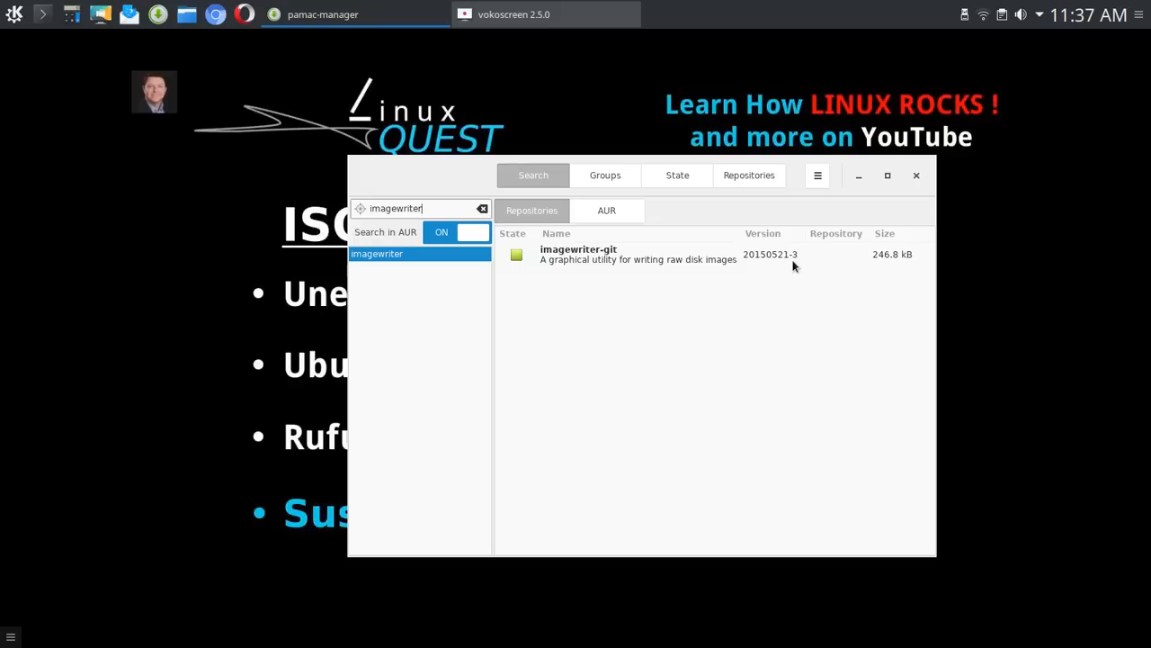
{"action": "left_click", "coordinate": [617, 213]}
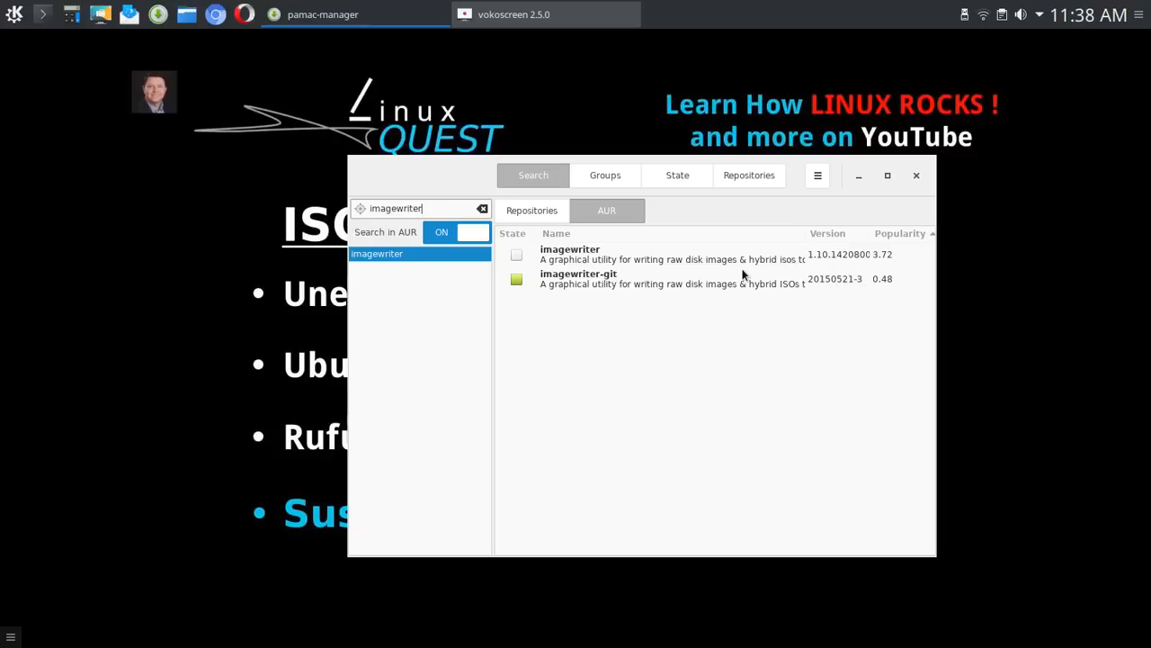
{"action": "left_click", "coordinate": [918, 175]}
Launch SUSE Studio Imagewriter from the K menu with /dev/sdb as target, then bring up Dolphin
{"action": "left_click", "coordinate": [15, 13]}
{"action": "mouse_move", "coordinate": [129, 274]}
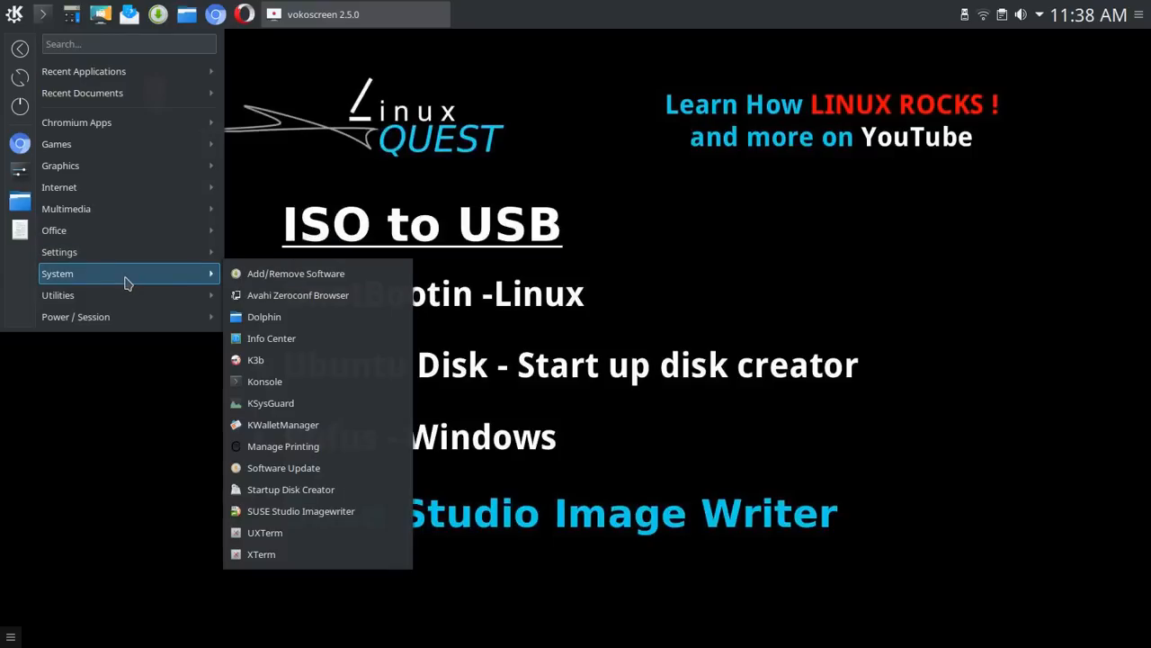
{"action": "left_click", "coordinate": [308, 514]}
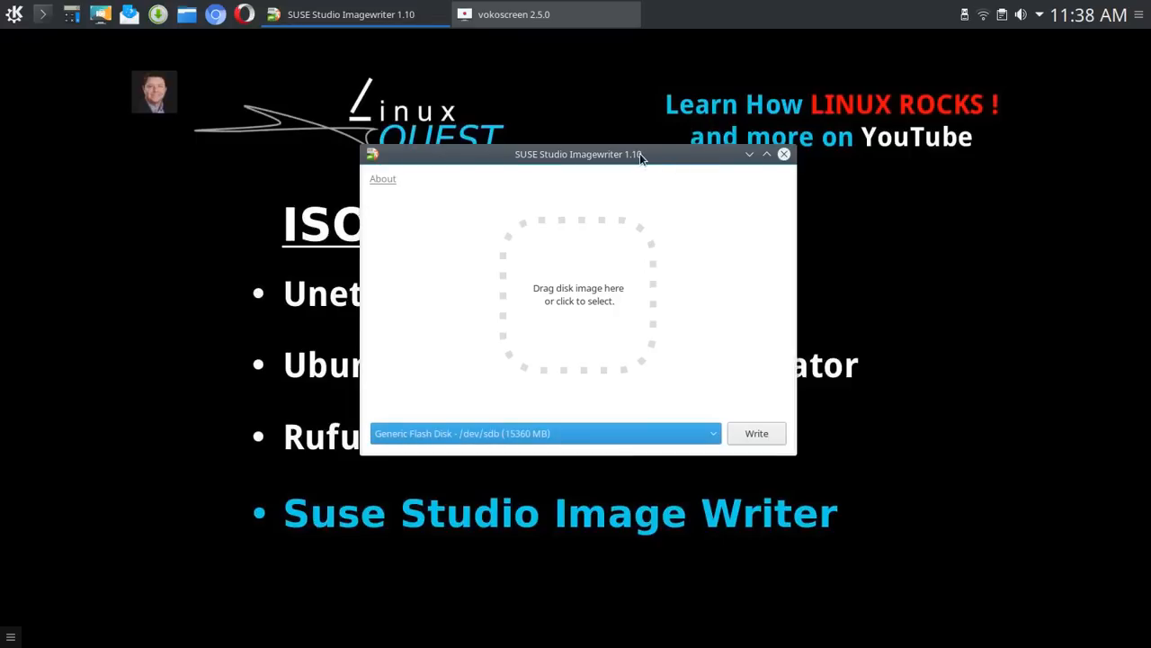
{"action": "mouse_move", "coordinate": [639, 153]}
{"action": "left_mouse_down"}
{"action": "mouse_move", "coordinate": [702, 148]}
{"action": "mouse_move", "coordinate": [655, 154]}
{"action": "left_mouse_up"}
{"action": "left_click", "coordinate": [186, 14]}
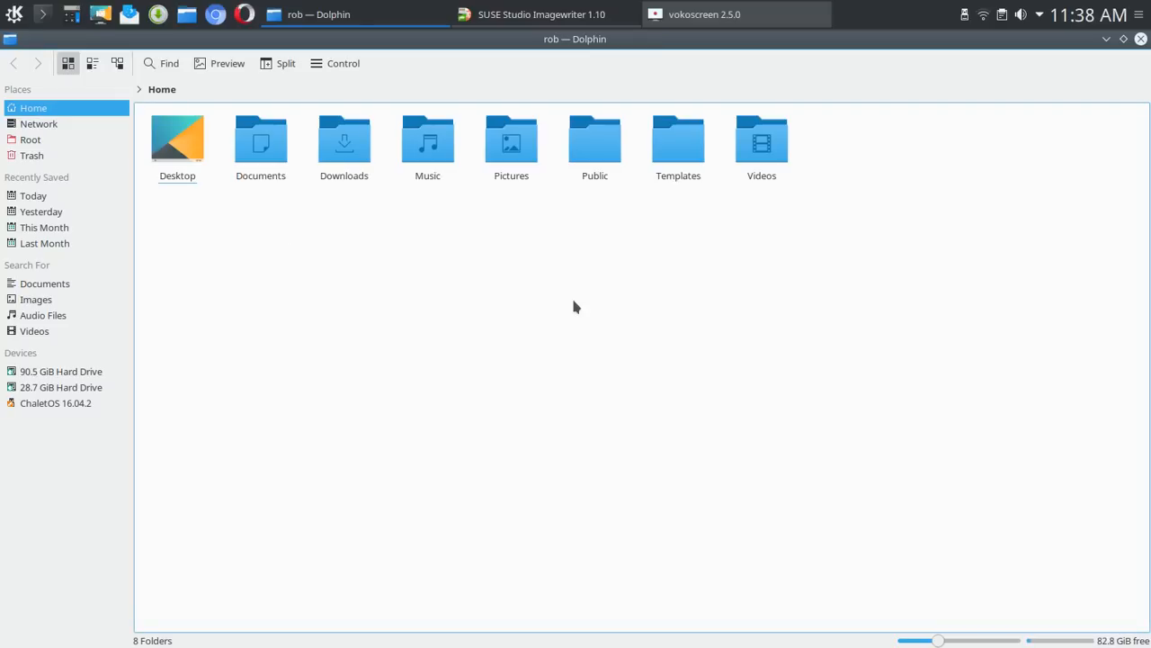
Locate chaletos-16042-amd64.iso in Downloads, view its actions and dismiss them without launching
{"action": "left_click", "coordinate": [344, 149]}
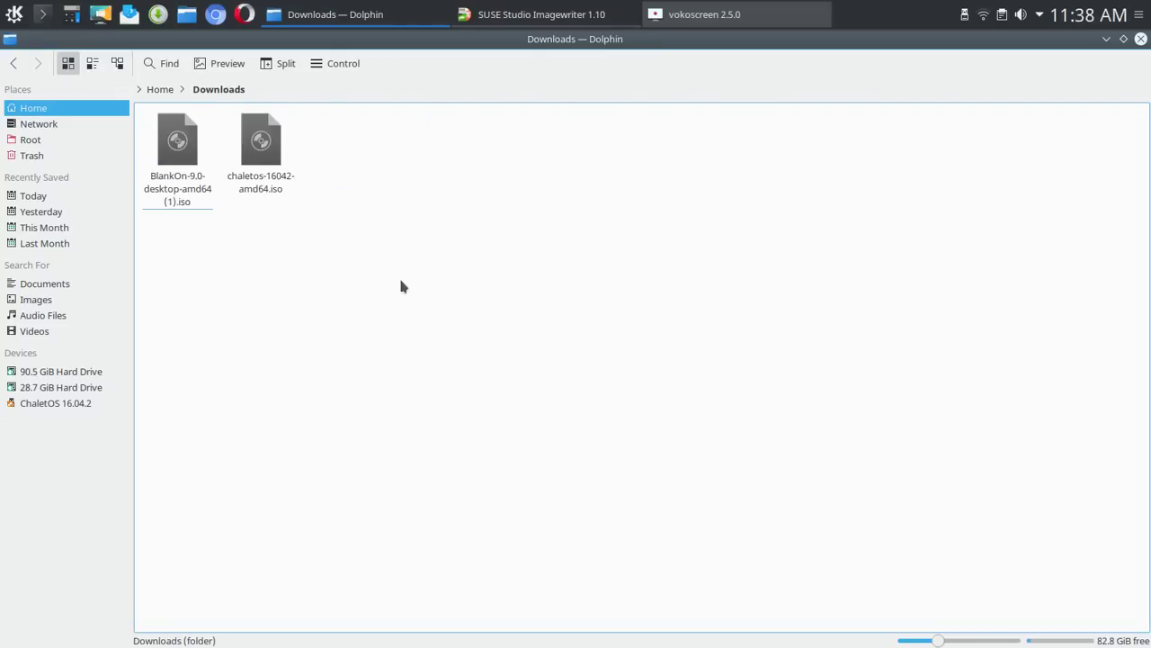
{"action": "right_click", "coordinate": [266, 155]}
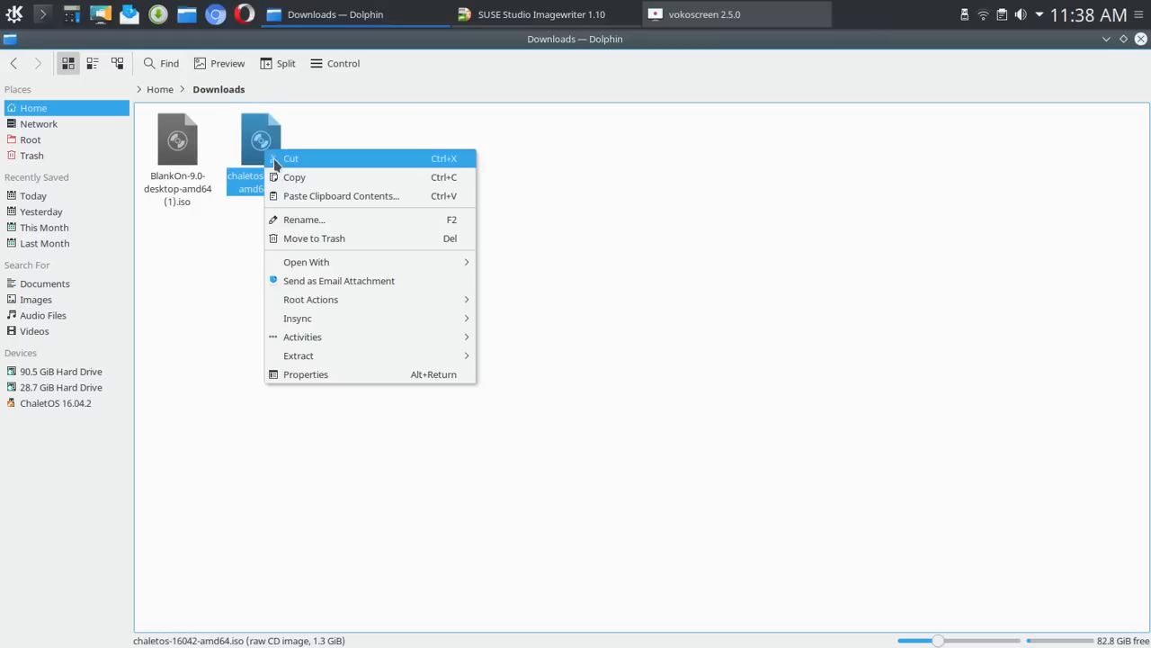
{"action": "mouse_move", "coordinate": [306, 262]}
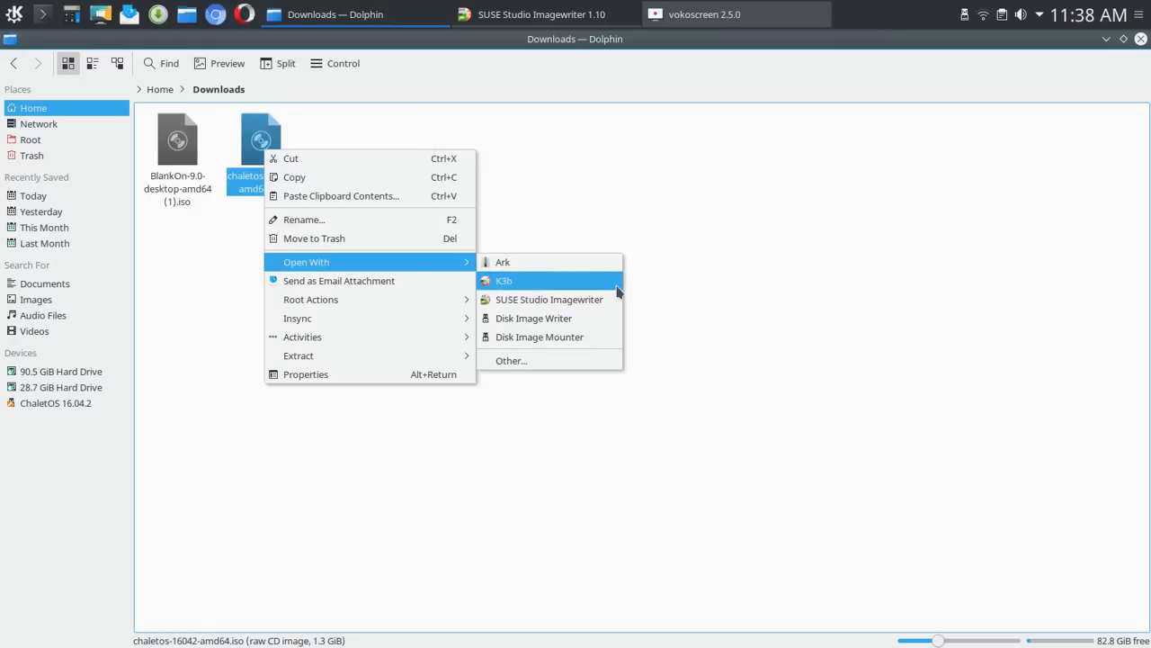
{"action": "left_click", "coordinate": [1052, 257]}
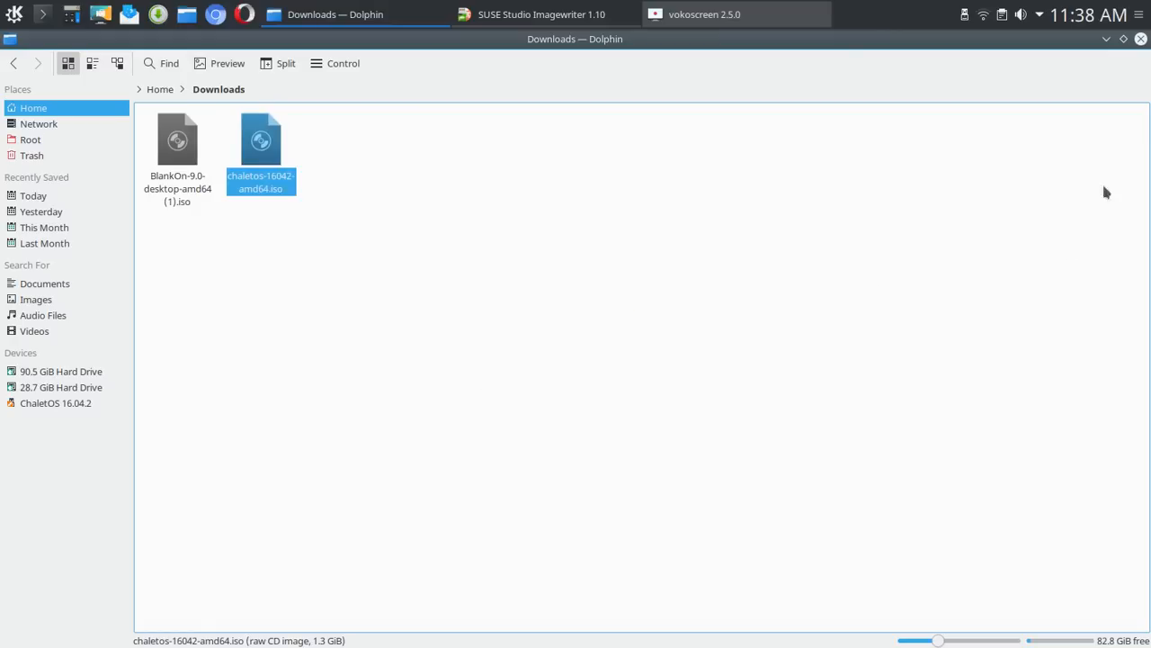
{"action": "left_click", "coordinate": [1140, 40]}
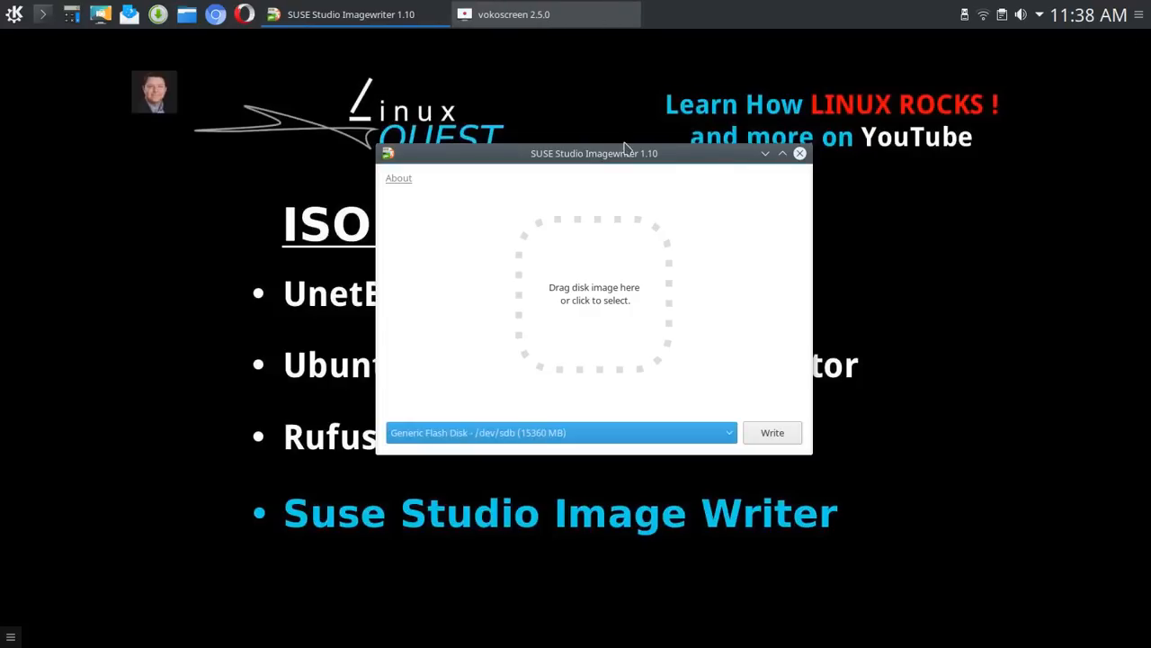
{"action": "left_click_drag", "start_coordinate": [603, 155], "coordinate": [564, 197]}
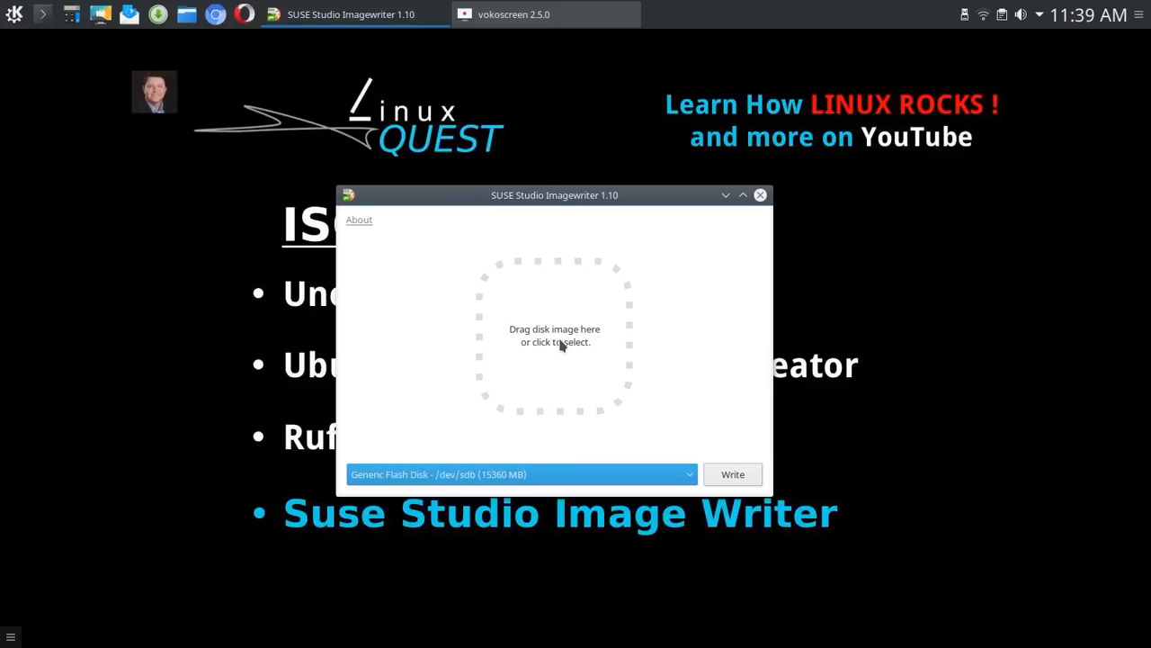
{"action": "left_click", "coordinate": [691, 479]}
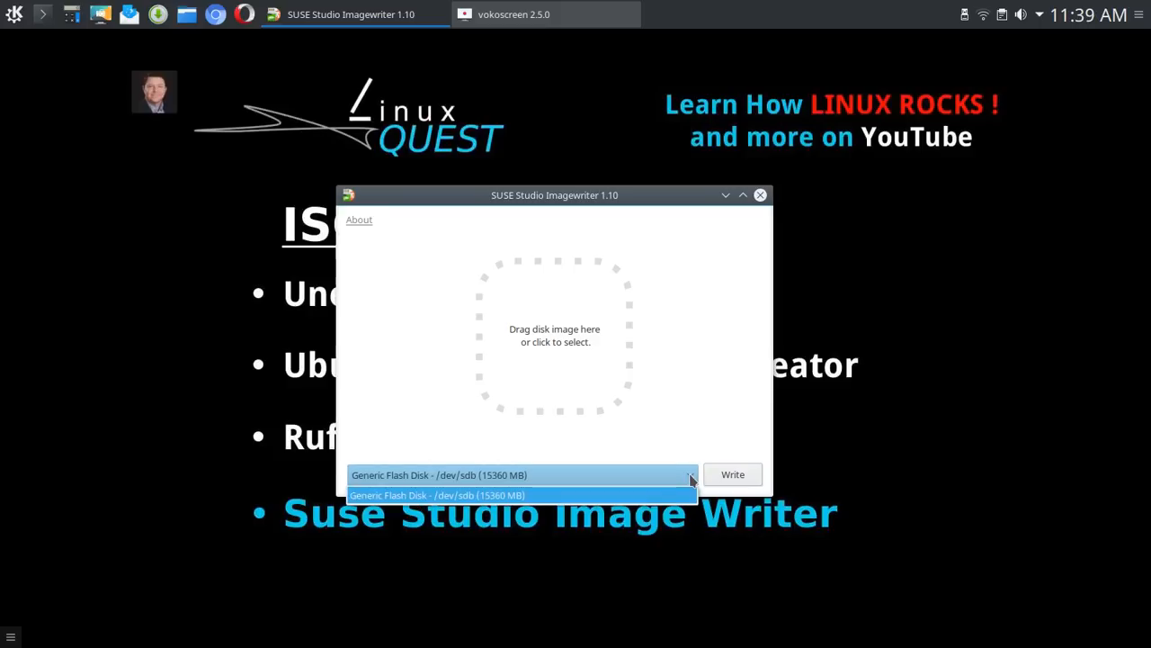
{"action": "left_click", "coordinate": [691, 478]}
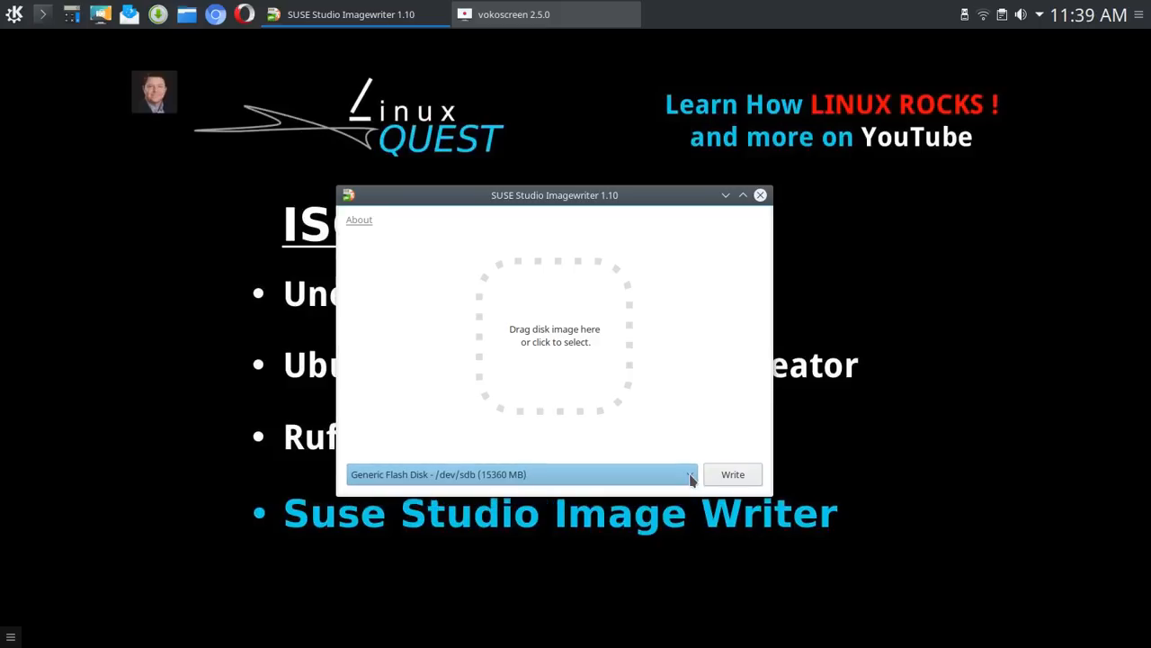
{"action": "left_click", "coordinate": [691, 479]}
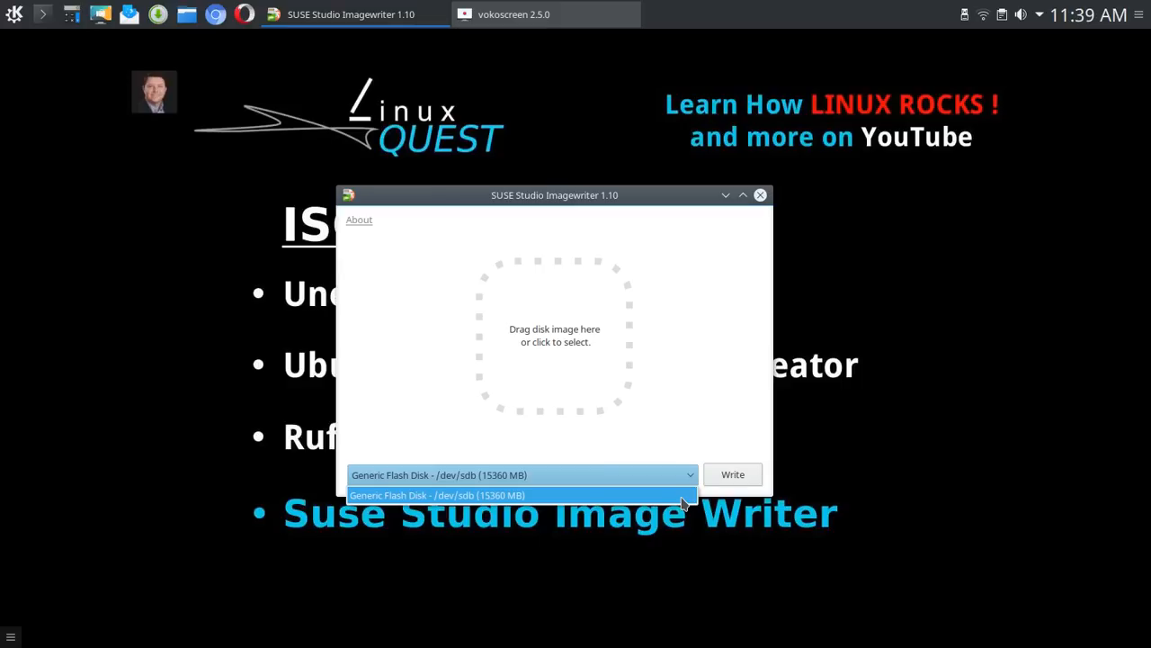
{"action": "left_click", "coordinate": [684, 497]}
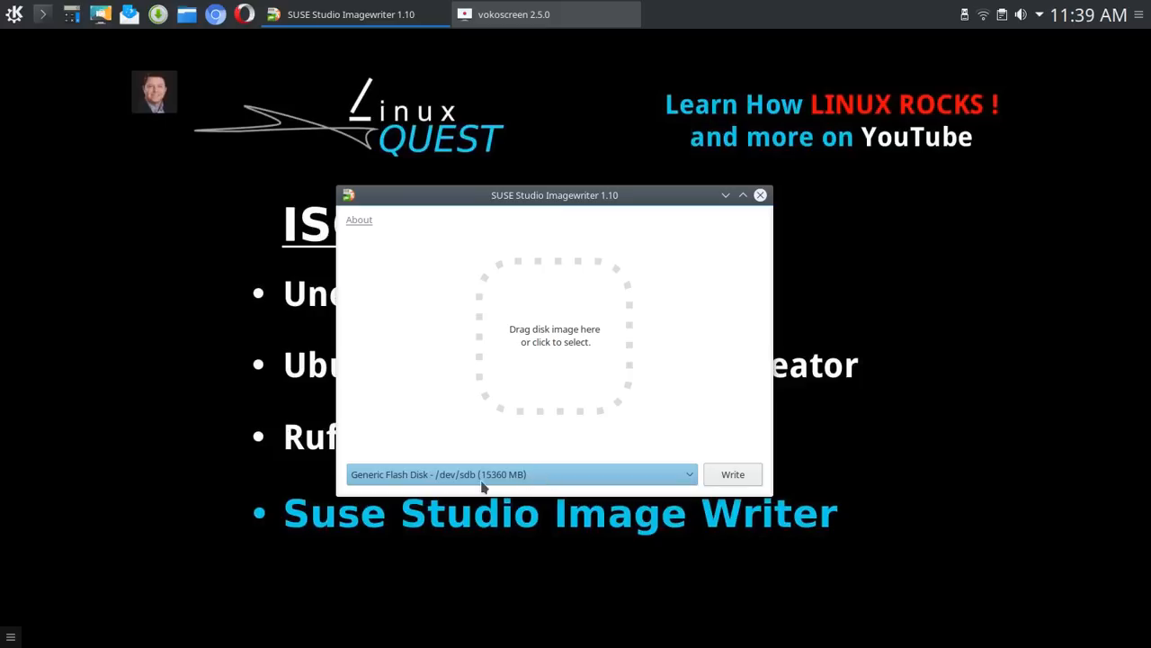
{"action": "left_click", "coordinate": [486, 484]}
{"action": "left_click", "coordinate": [522, 484]}
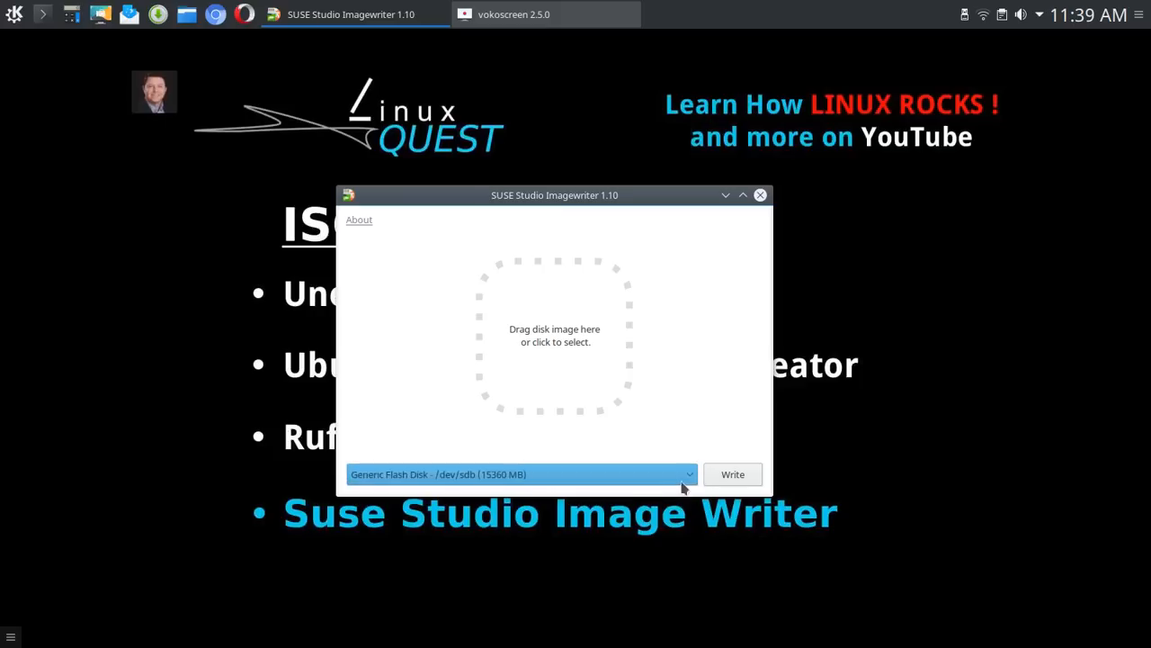
{"action": "left_click", "coordinate": [690, 477]}
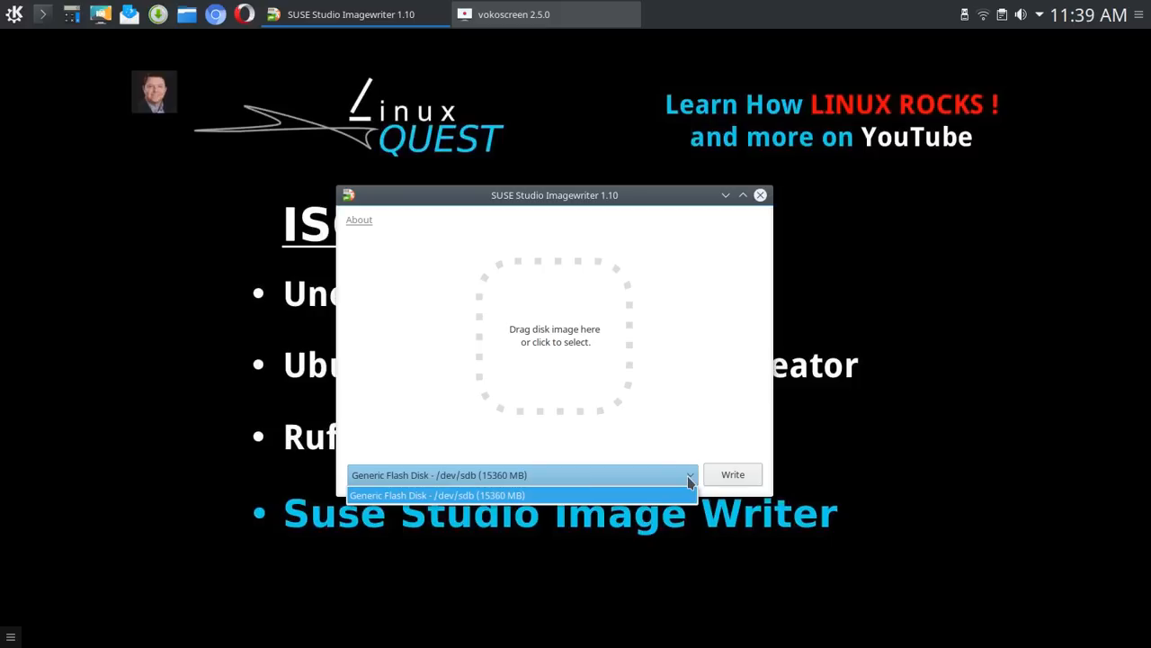
{"action": "left_click", "coordinate": [690, 481]}
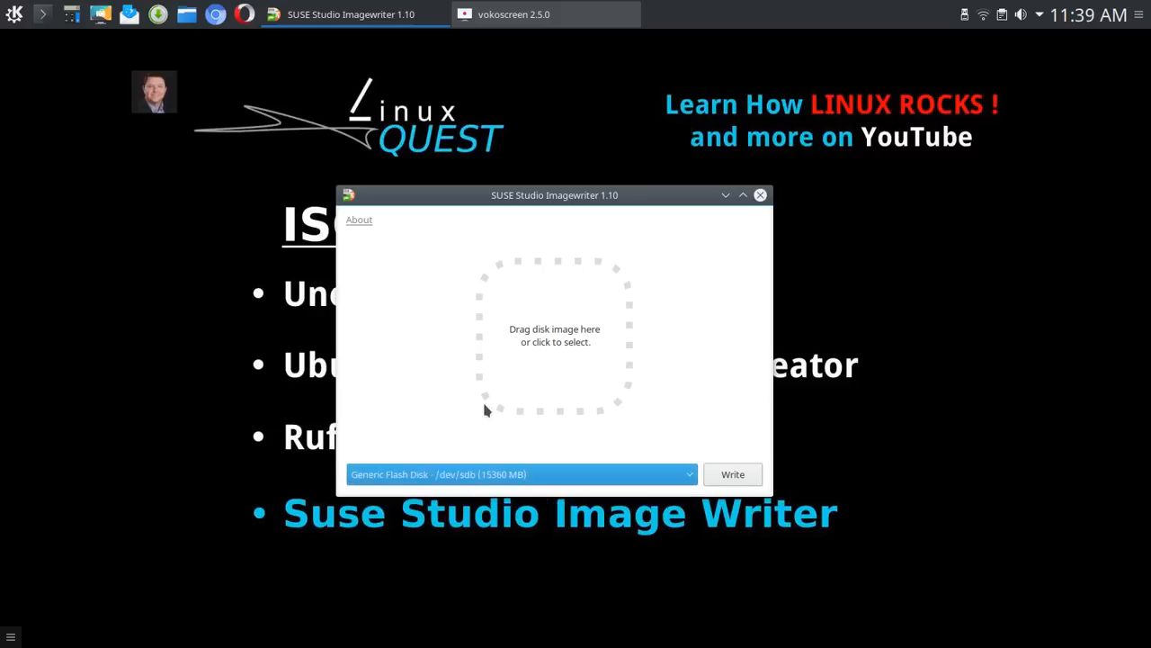
Load chaletos-16042-amd64.iso from Downloads and confirm writing it to /dev/sdb
{"action": "left_click", "coordinate": [527, 337]}
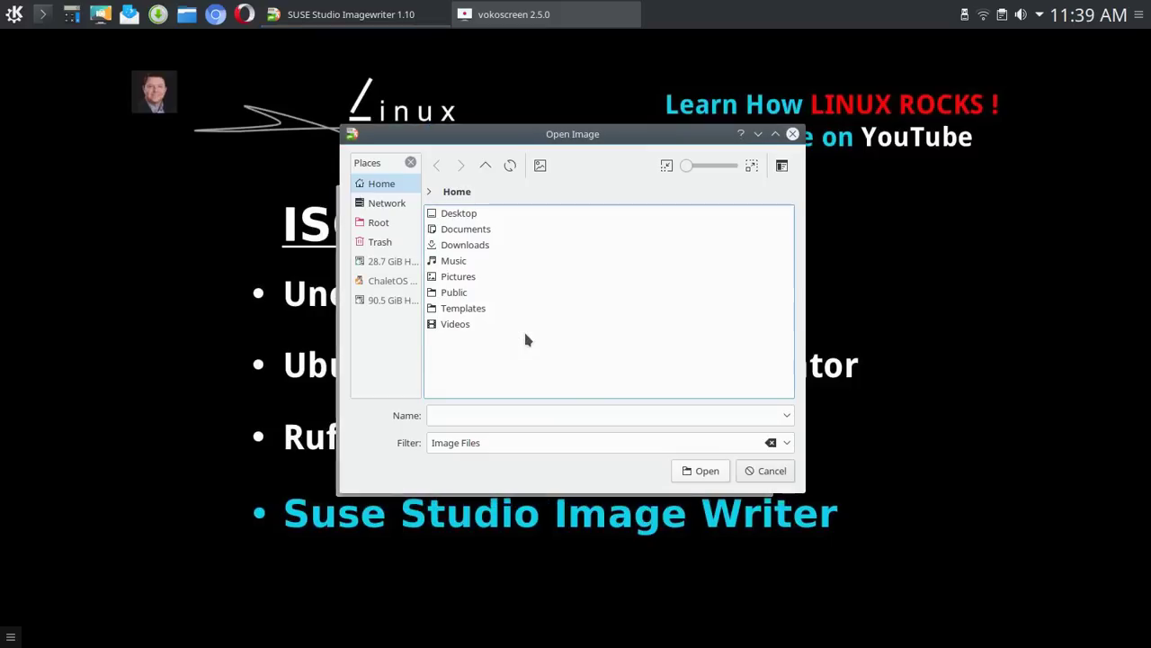
{"action": "double_click", "coordinate": [473, 242]}
{"action": "double_click", "coordinate": [496, 228]}
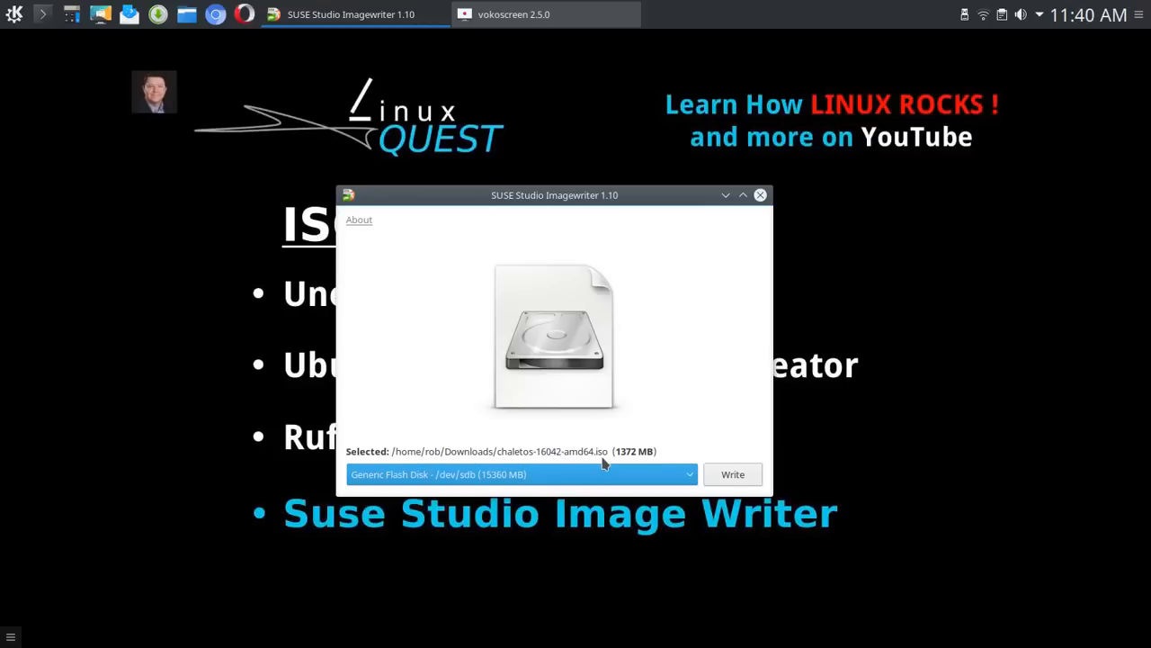
{"action": "left_click", "coordinate": [735, 481]}
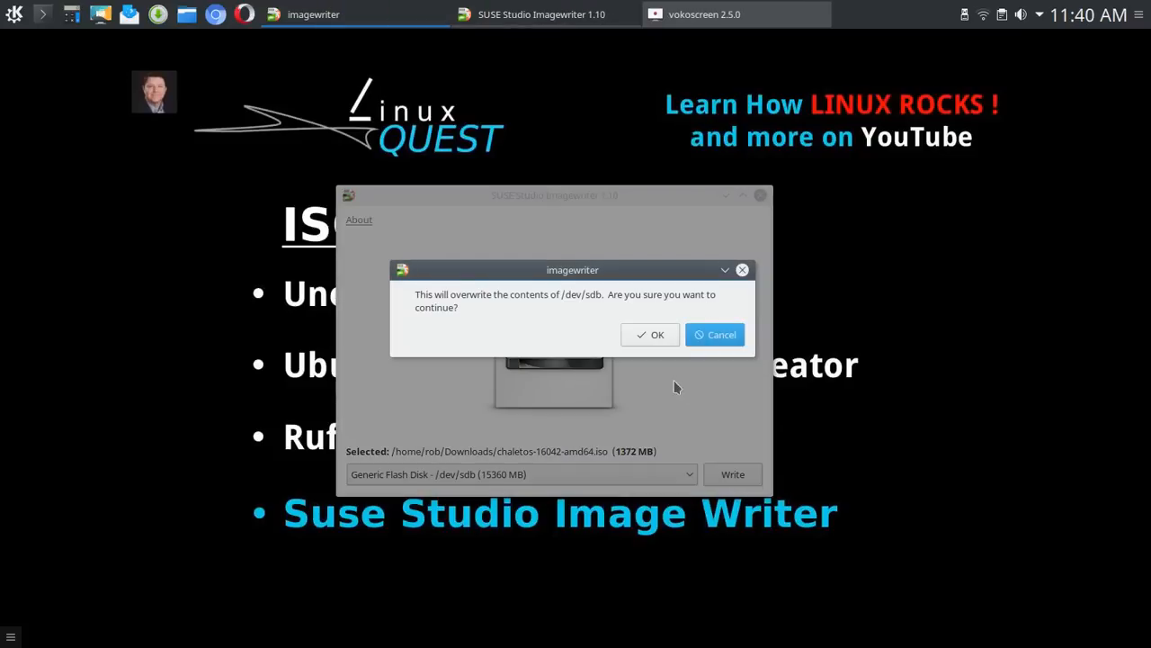
{"action": "left_click", "coordinate": [654, 335]}
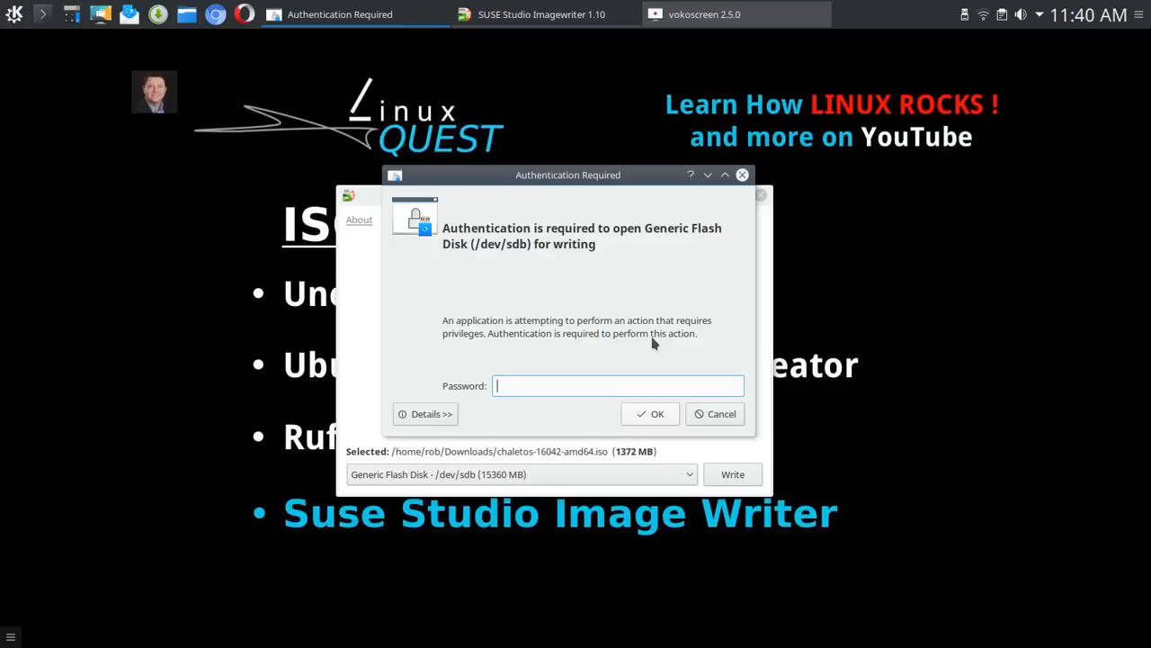
{"action": "type", "text": "********"}
Submit the password to authorize writing the ChaletOS image to /dev/sdb
{"action": "key", "text": "Return"}
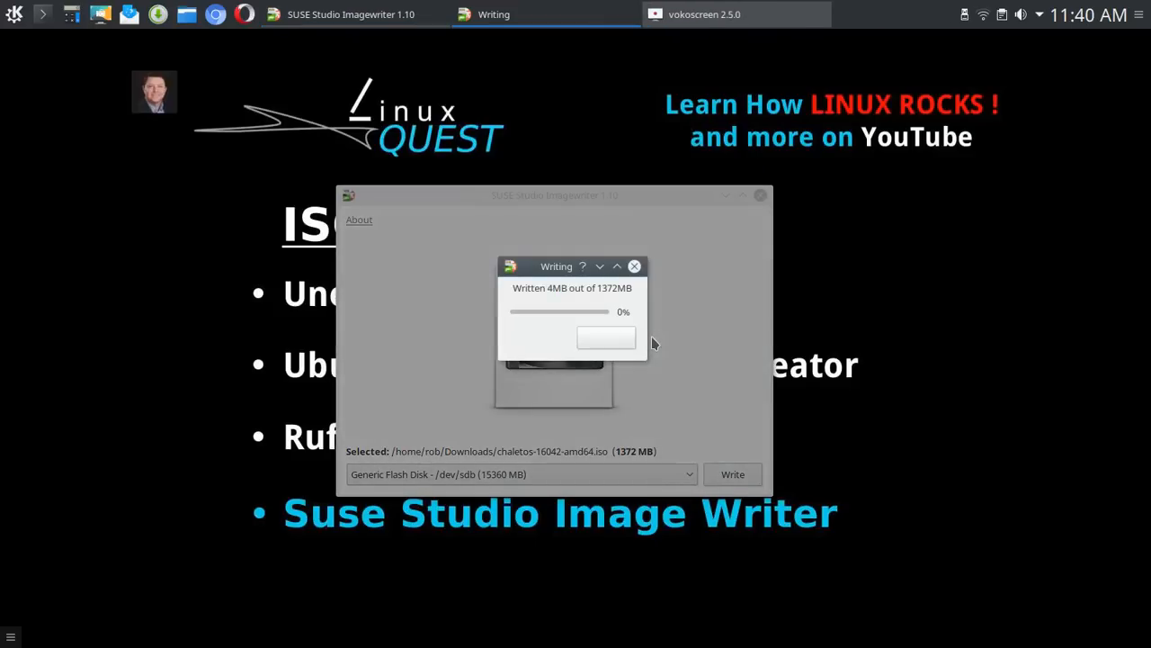